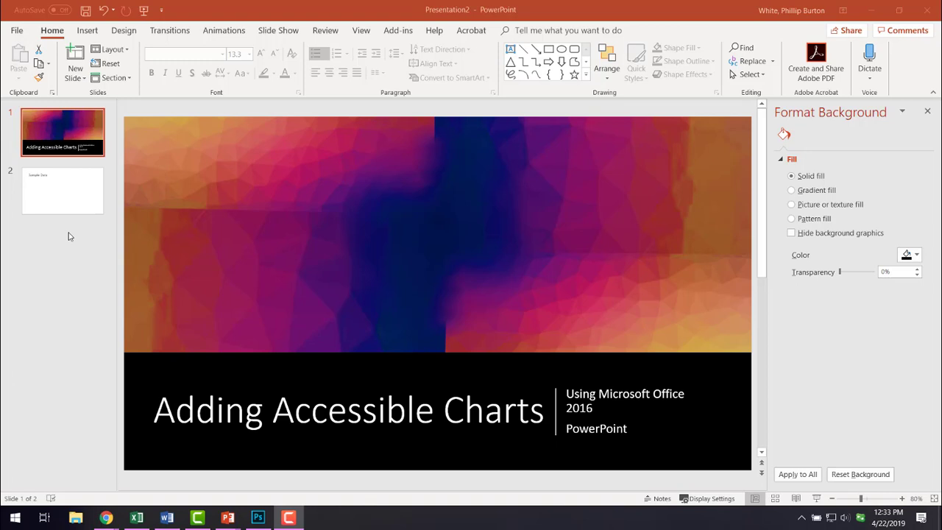
Step: Insert a 100% Stacked Bar chart into the content placeholder of the Sample Data slide
click(68, 192)
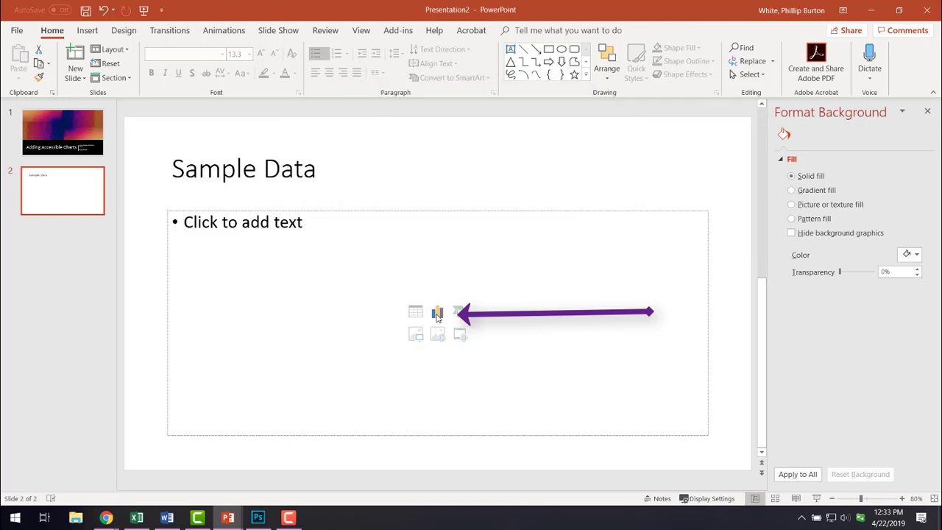
click(437, 314)
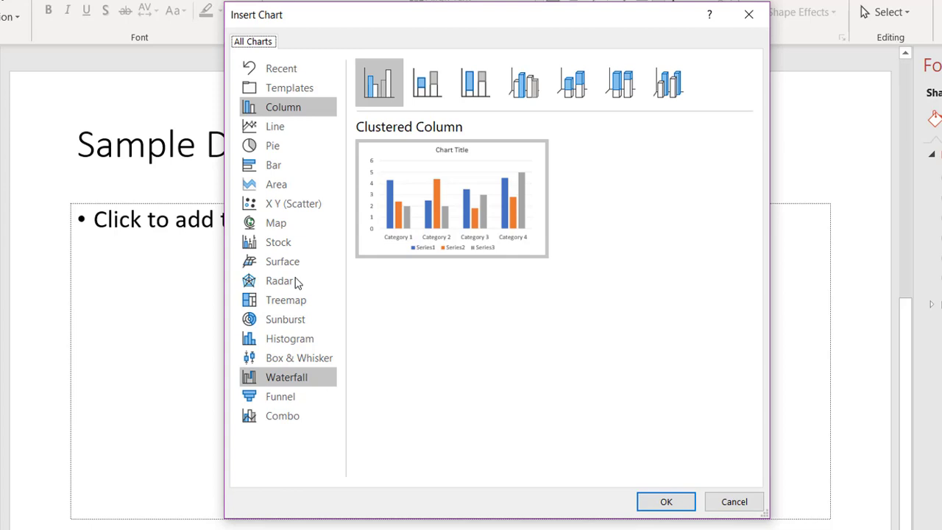
click(287, 174)
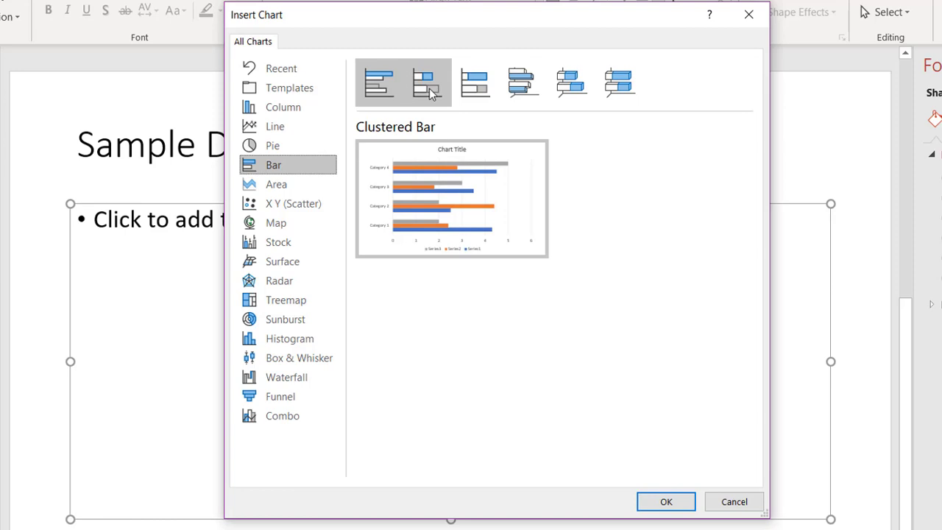
click(482, 89)
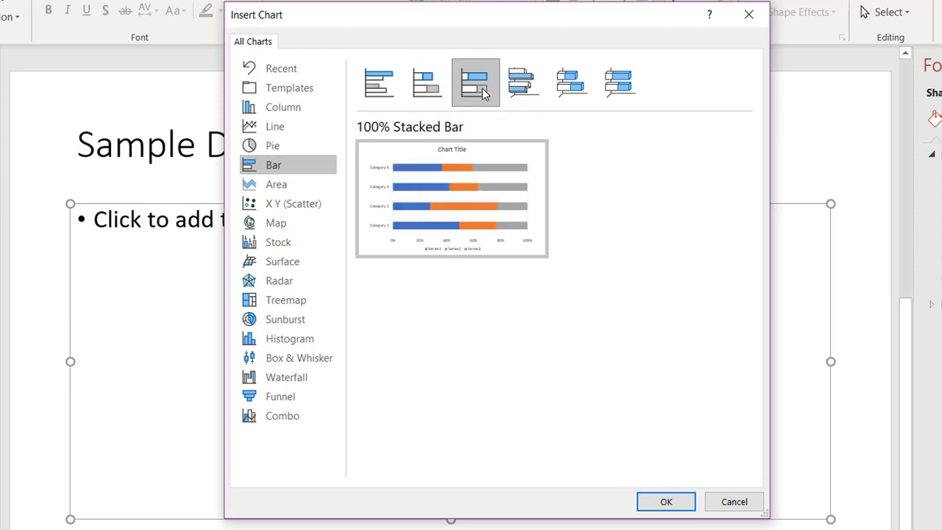
click(666, 502)
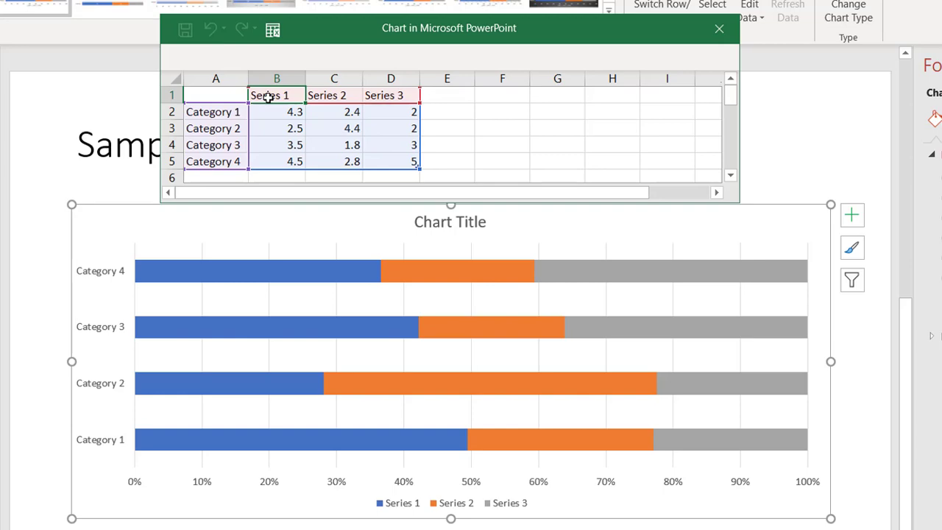
Step: Rename the first series heading in cell B1 of the chart's data sheet as Data 1
double_click(270, 96)
drag(278, 95, 246, 95)
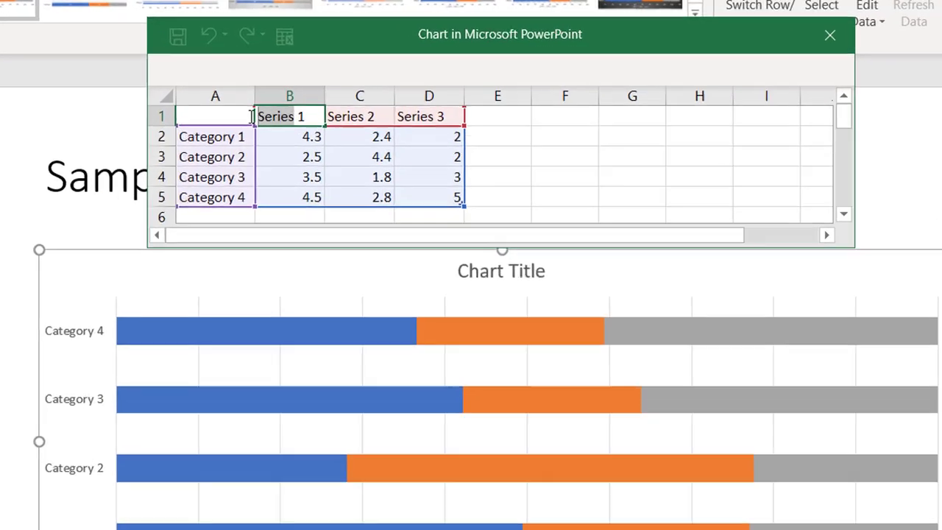
text(Data)
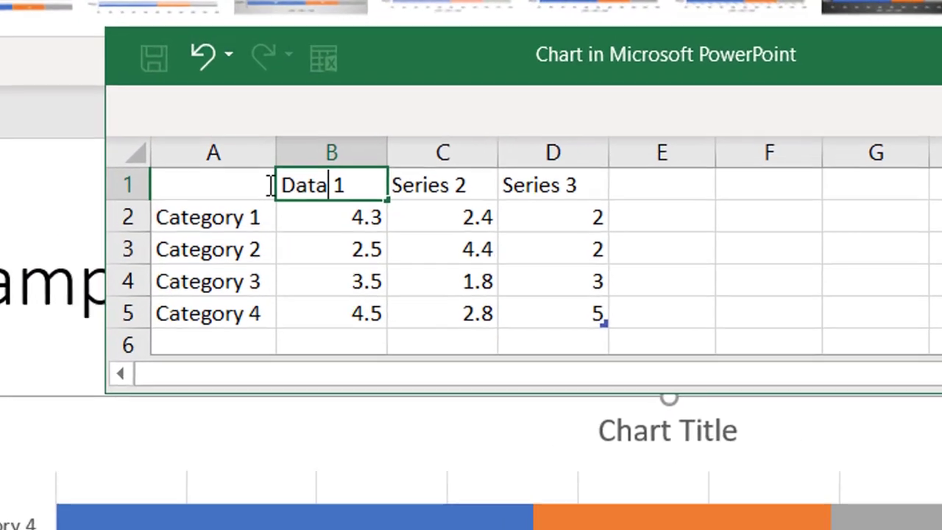
click(554, 413)
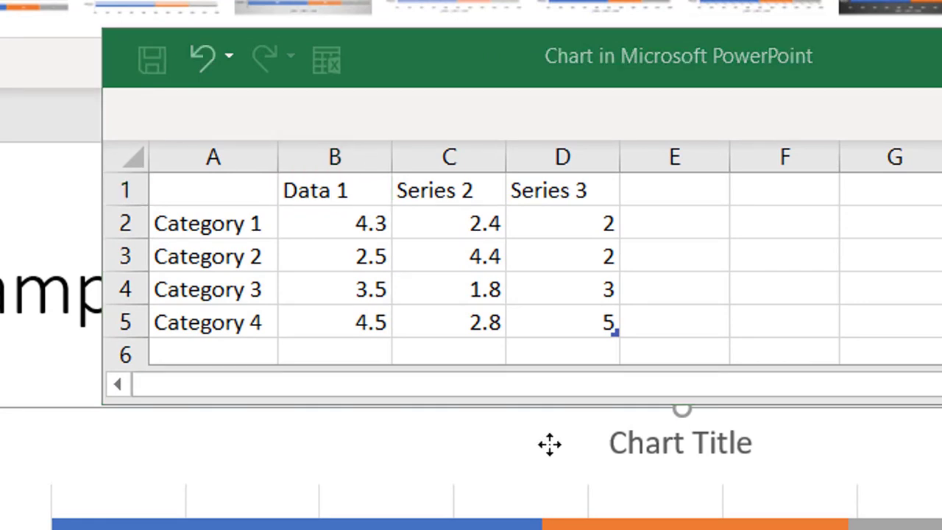
Step: Rename the second and third series headings in cells C1 and D1 as Data 2 and Data 3
click(421, 186)
double_click(422, 186)
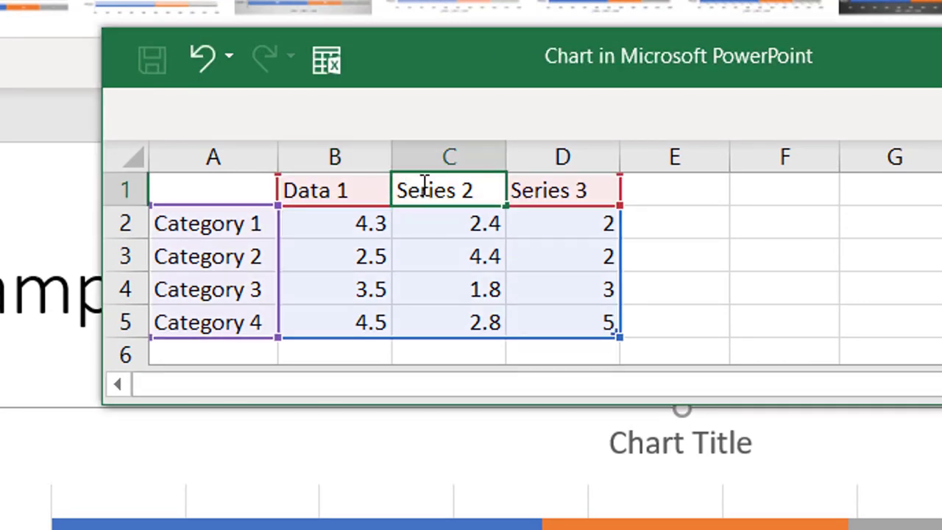
double_click(426, 185)
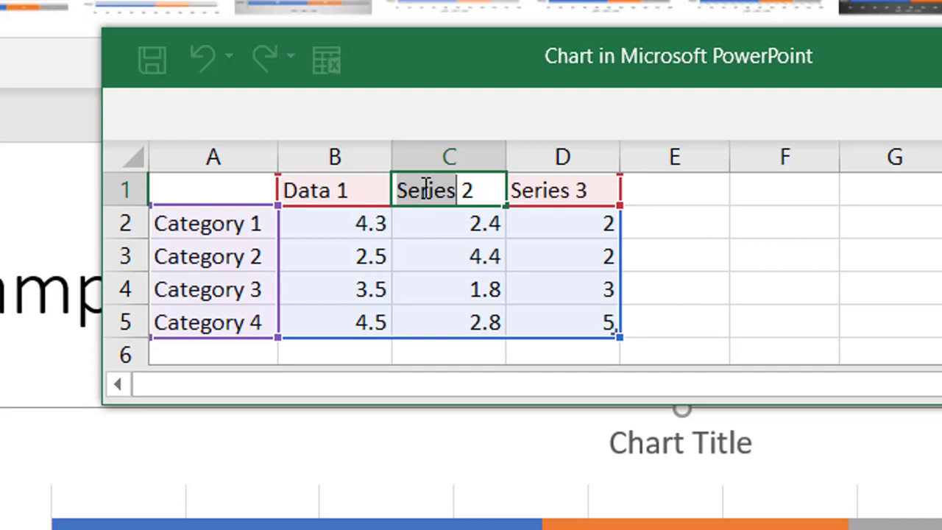
text(Data)
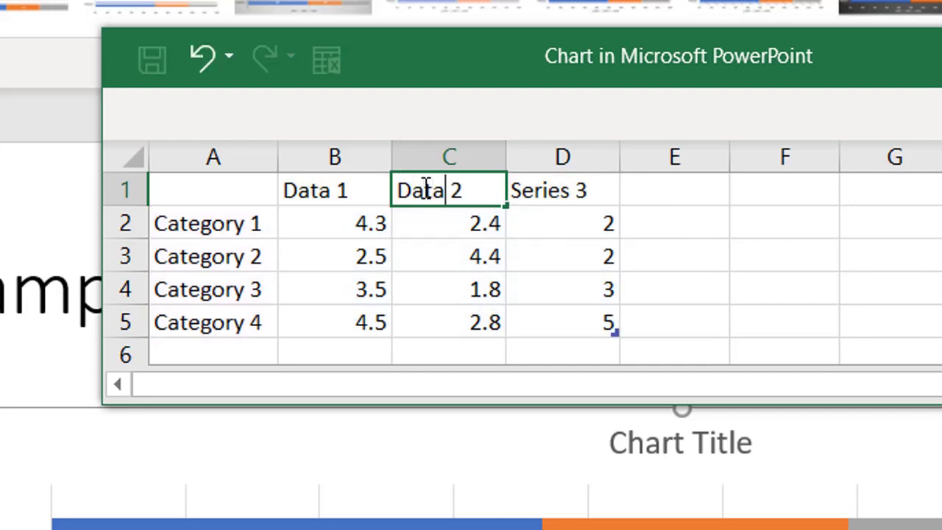
click(533, 192)
double_click(532, 191)
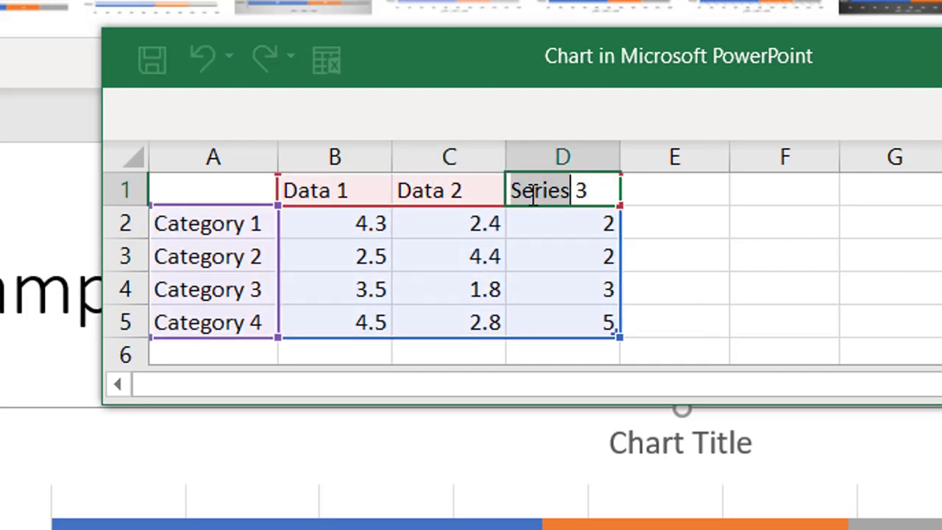
text(Data)
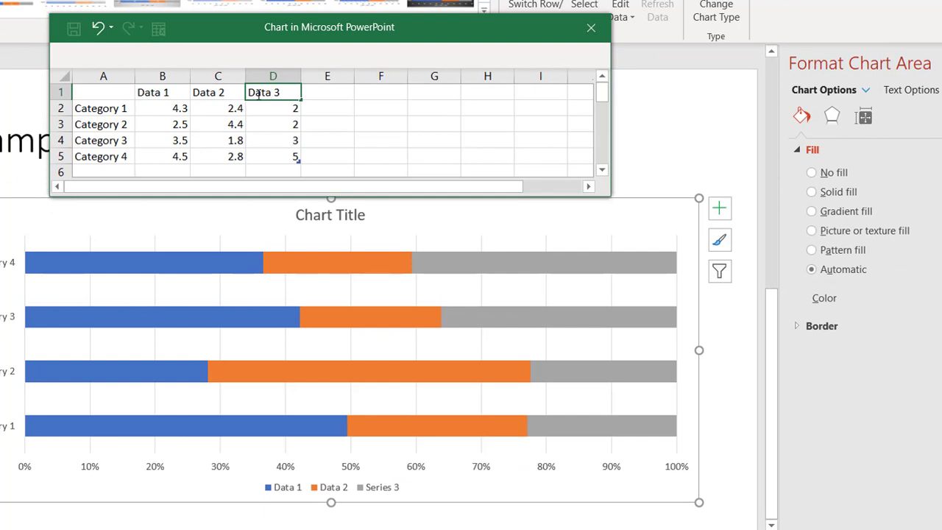
click(431, 495)
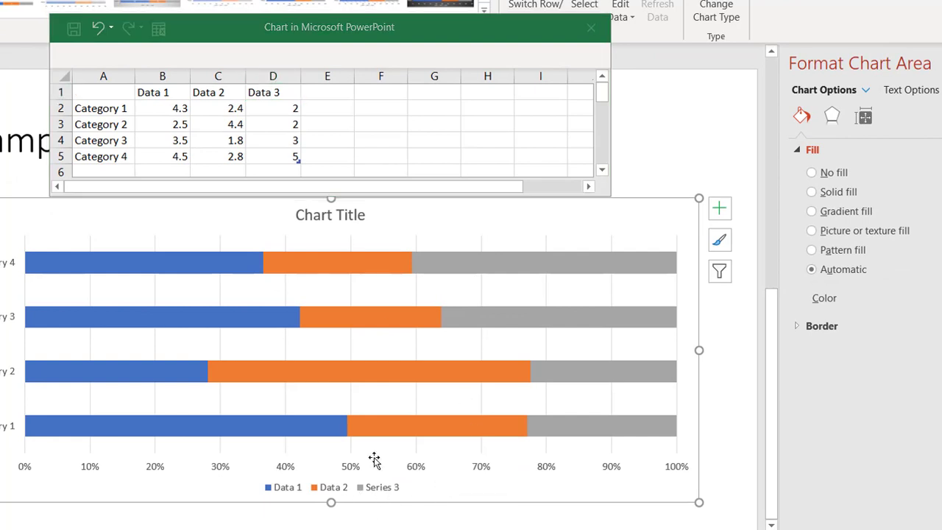
click(324, 127)
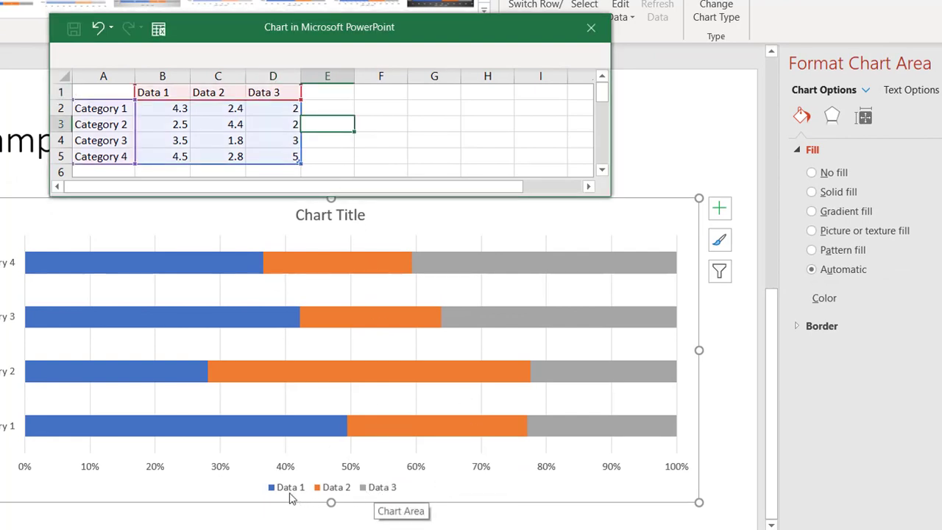
Step: Set the Data 1 value of Category 1 in cell B2 to 4.6
click(174, 111)
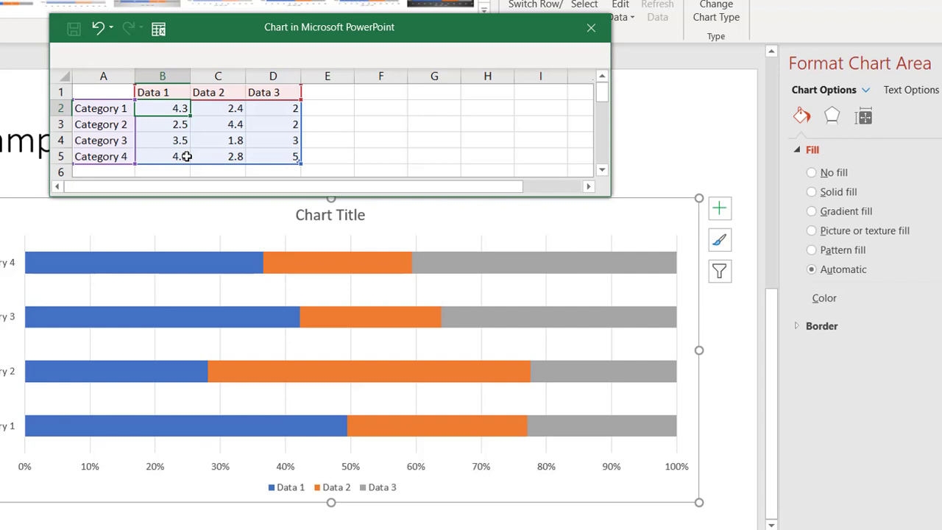
text(4)
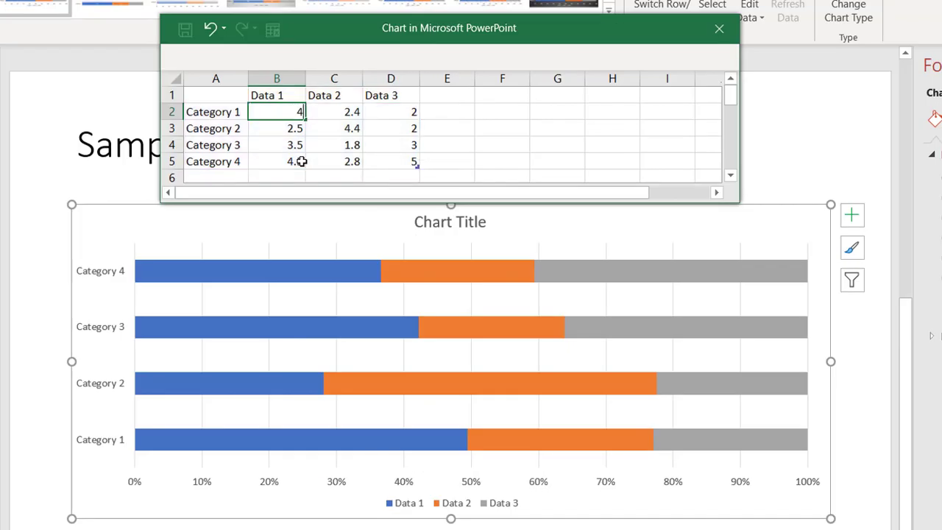
click(310, 228)
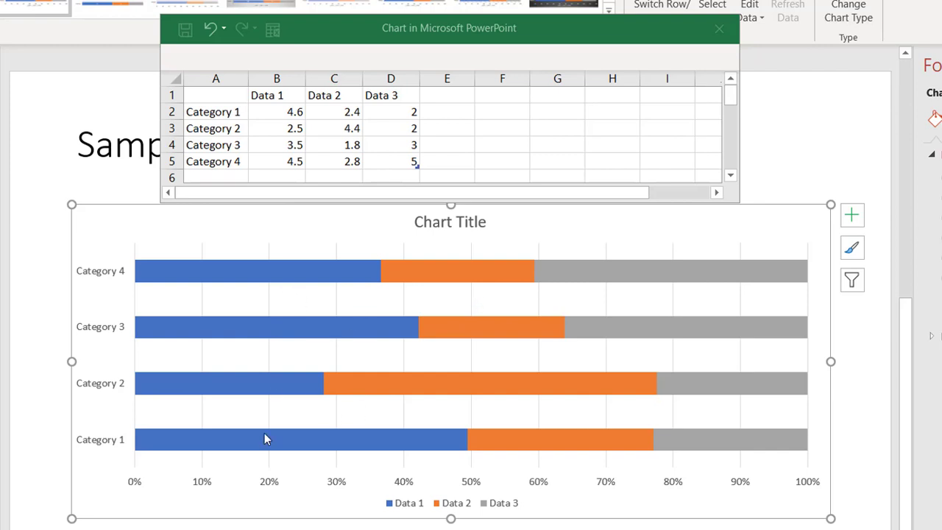
mouse_move(282, 391)
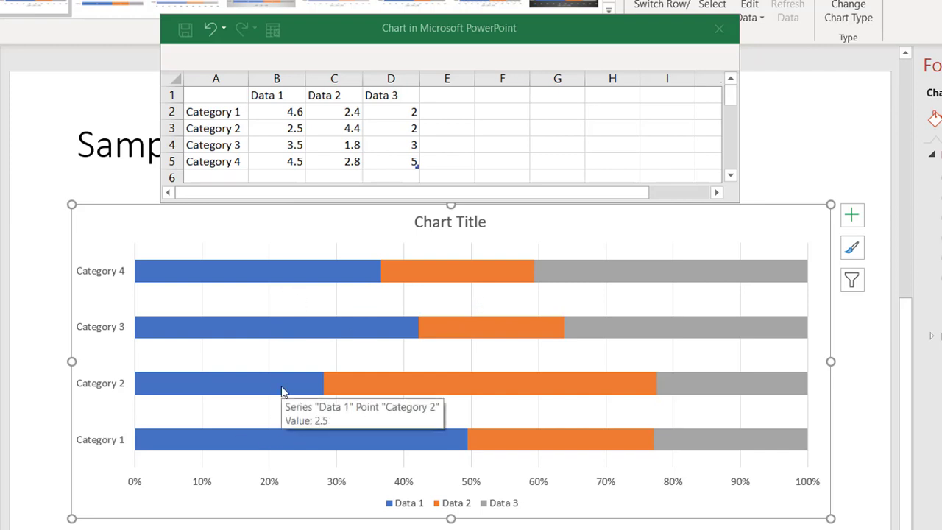
Step: Set the Data 2 value of Category 3 in cell C4 to 3.4
click(353, 147)
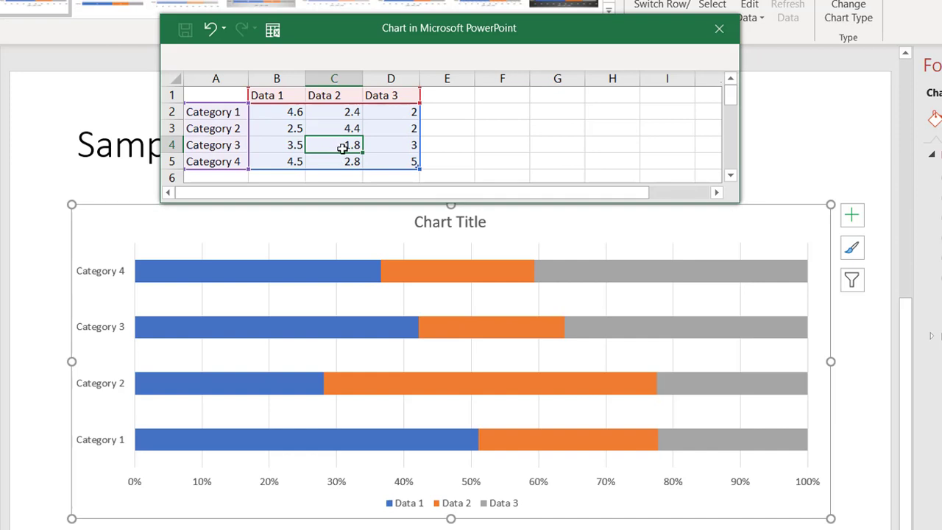
text(3.4)
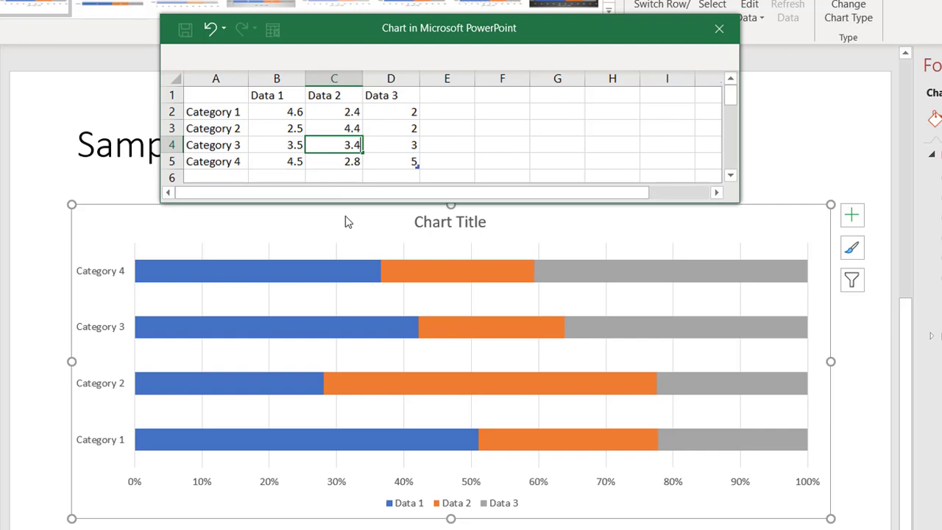
click(345, 215)
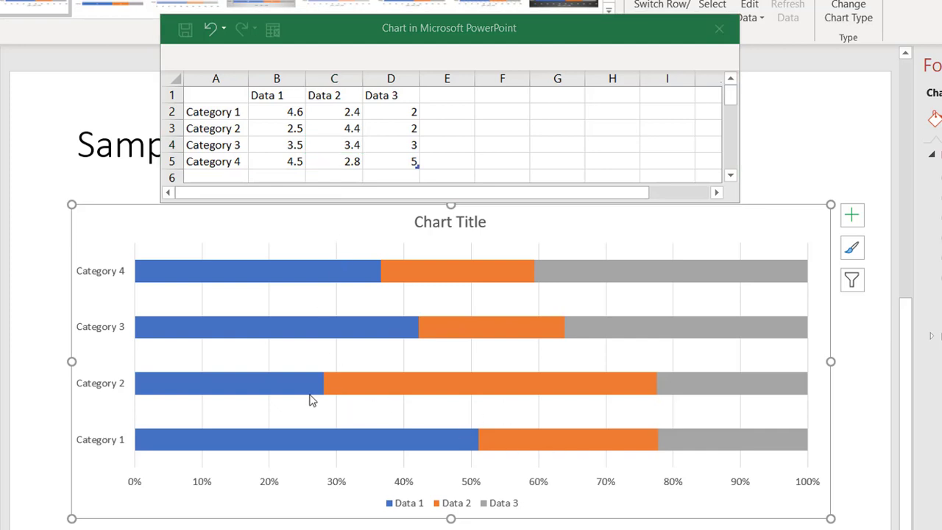
mouse_move(310, 399)
Step: Give the Data 1 bars a pattern fill, trying dashed and wavy patterns before choosing a light dotted one
mouse_move(195, 276)
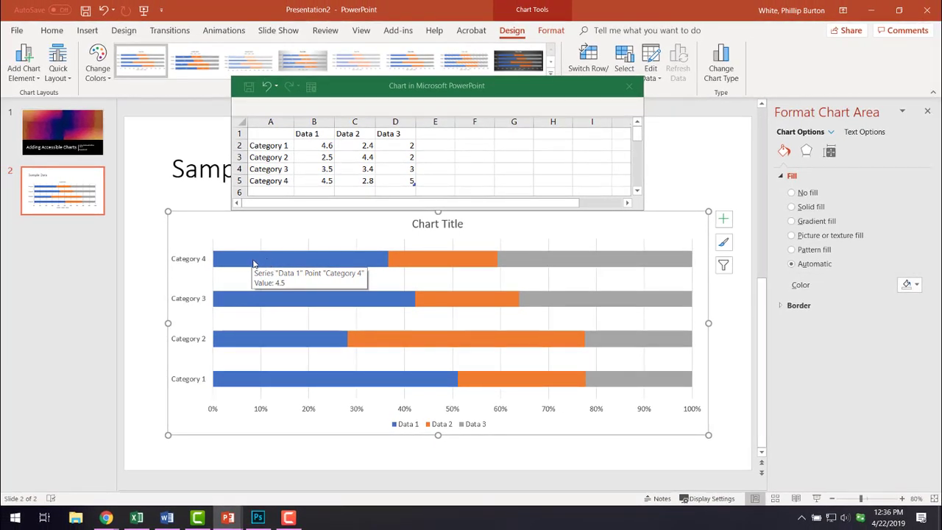
click(254, 264)
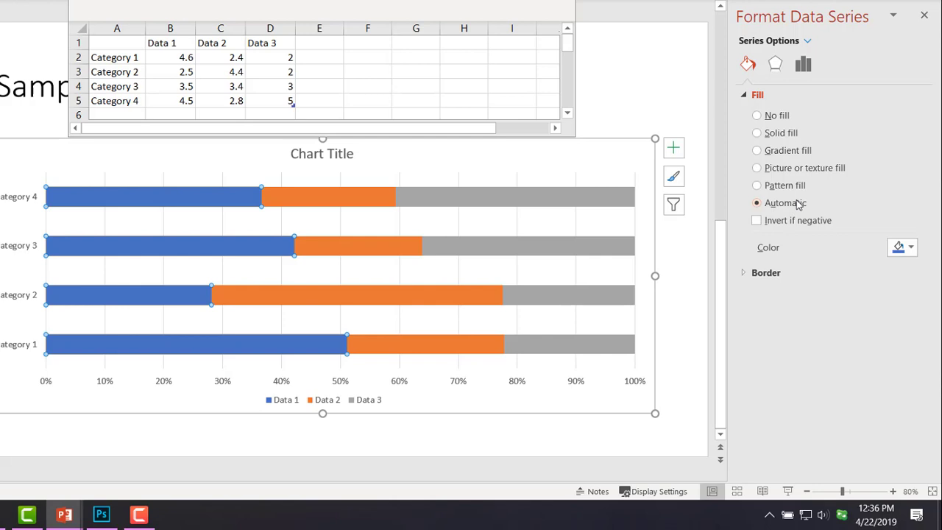
click(758, 186)
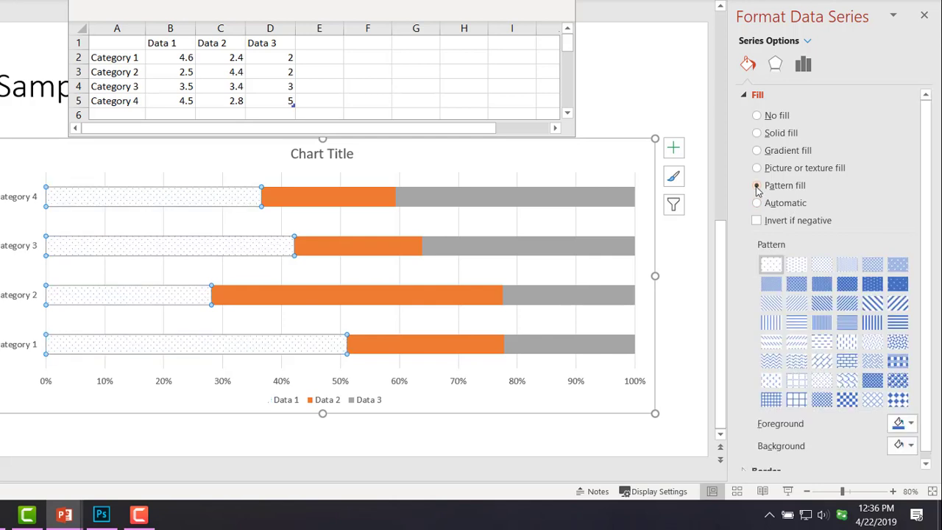
click(847, 284)
click(822, 341)
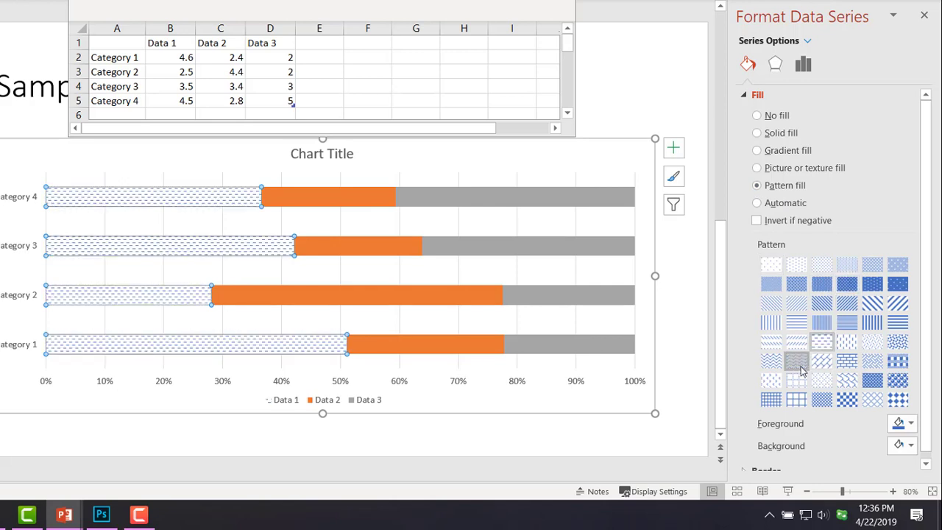
click(797, 362)
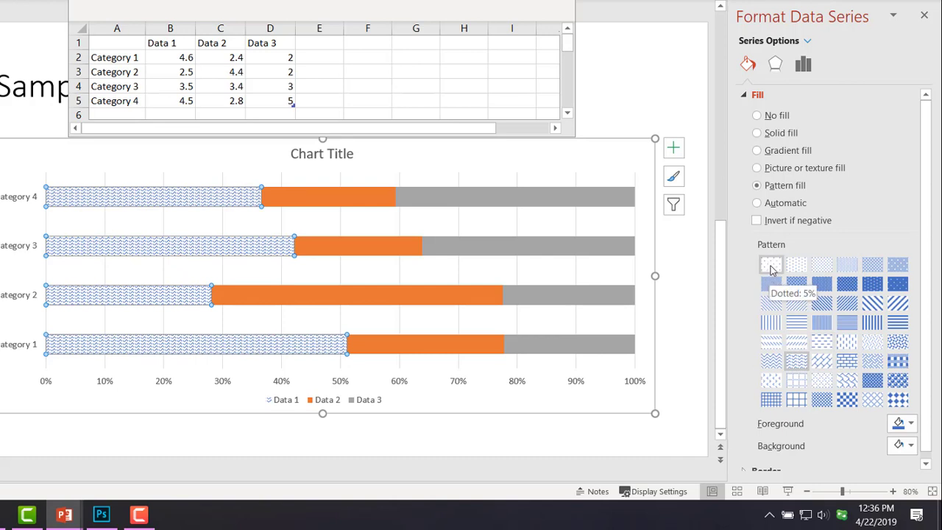
click(798, 268)
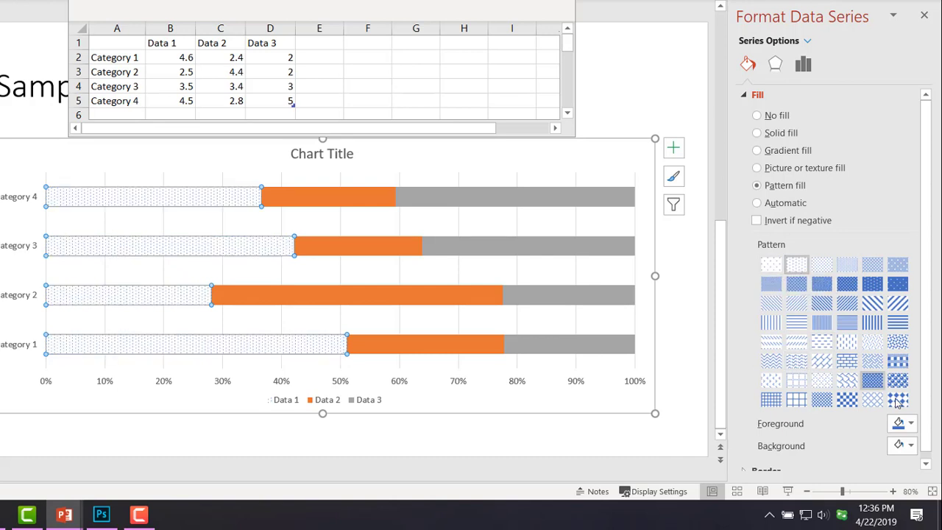
Step: Set the Data 1 pattern's foreground to standard green and switch the pattern to wide downward diagonal stripes
scroll(923, 441, down, 1)
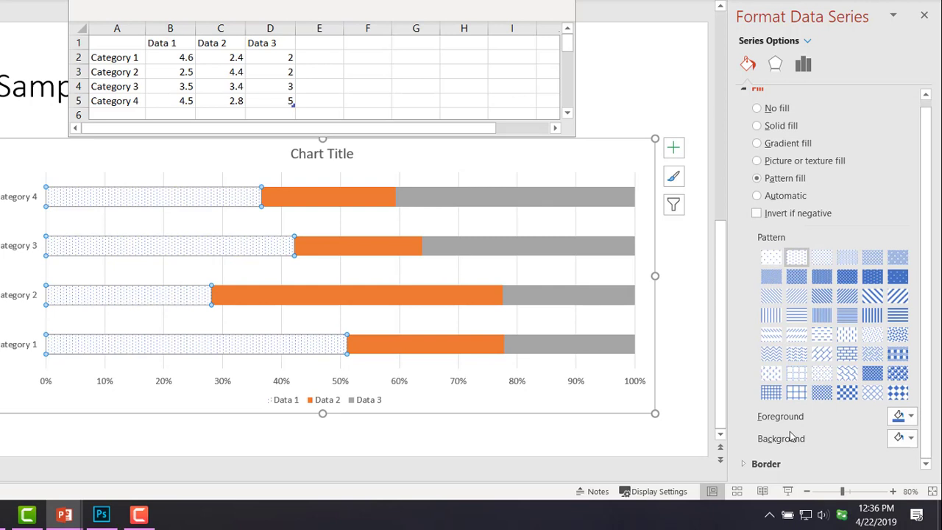
click(913, 418)
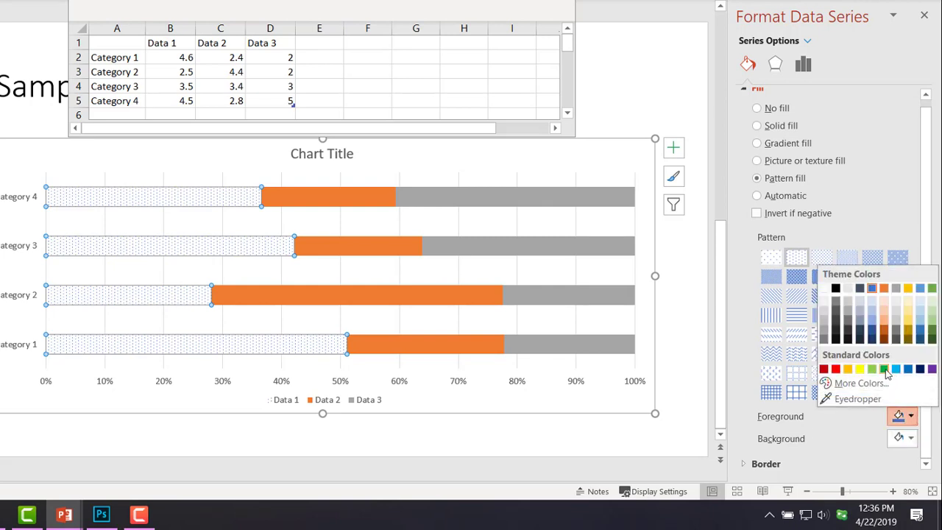
click(884, 369)
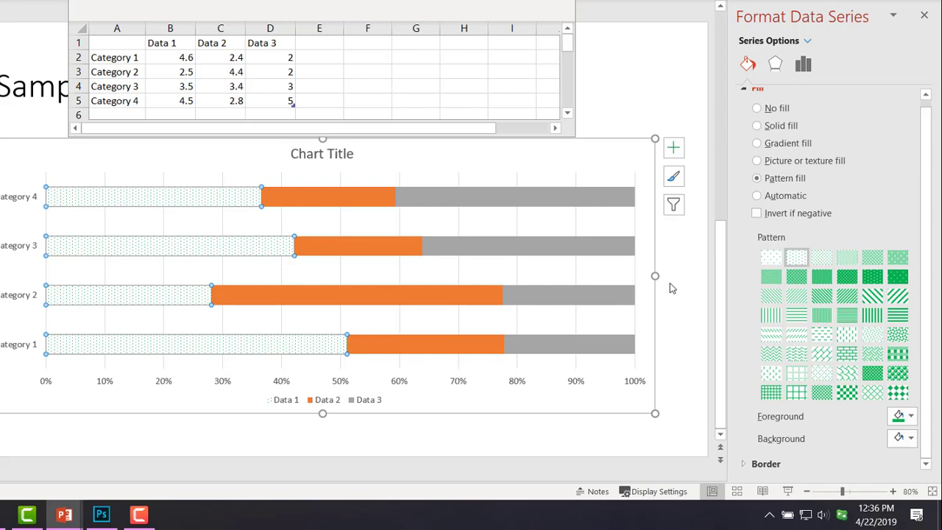
click(872, 296)
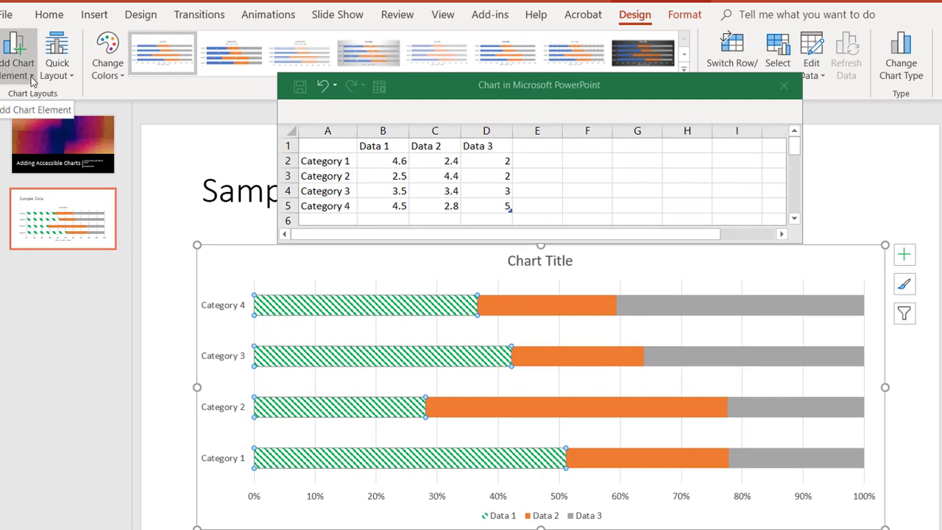
Step: Add Data Callout labels showing category name and value to the Data 1 bars
click(33, 81)
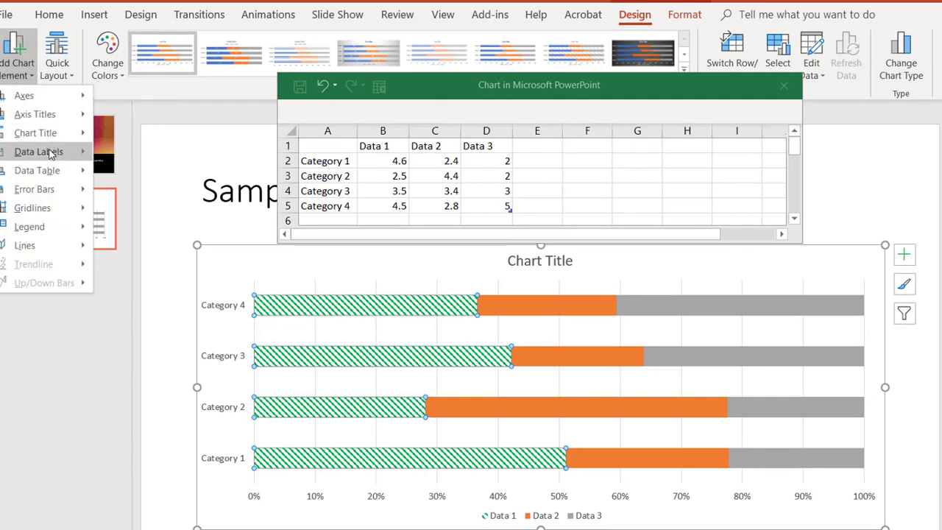
mouse_move(50, 153)
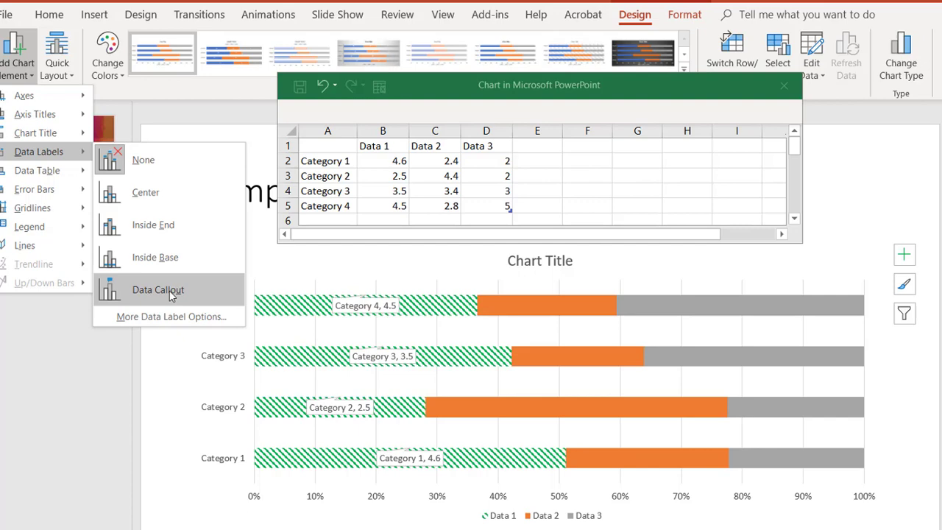
click(171, 292)
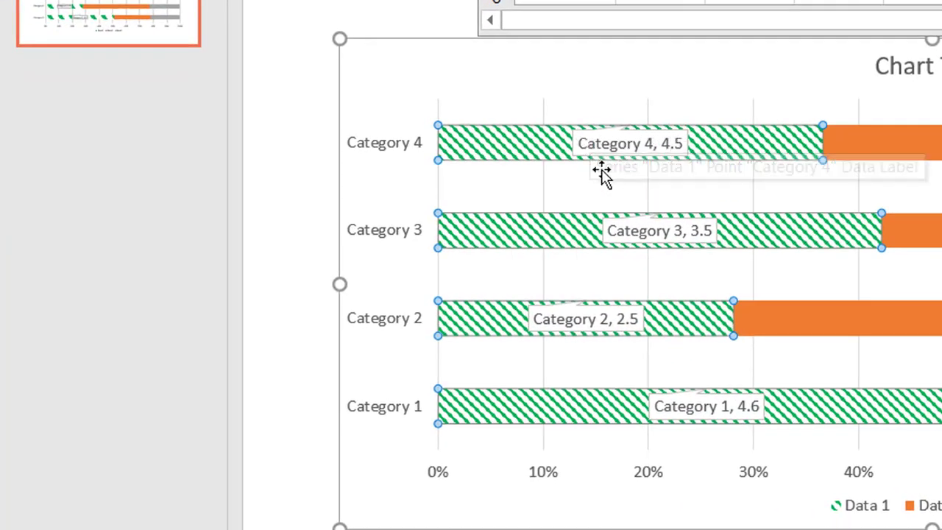
Step: Add the series name to the Data 1 labels alongside category name and value, after trying them without the value and category name
click(643, 145)
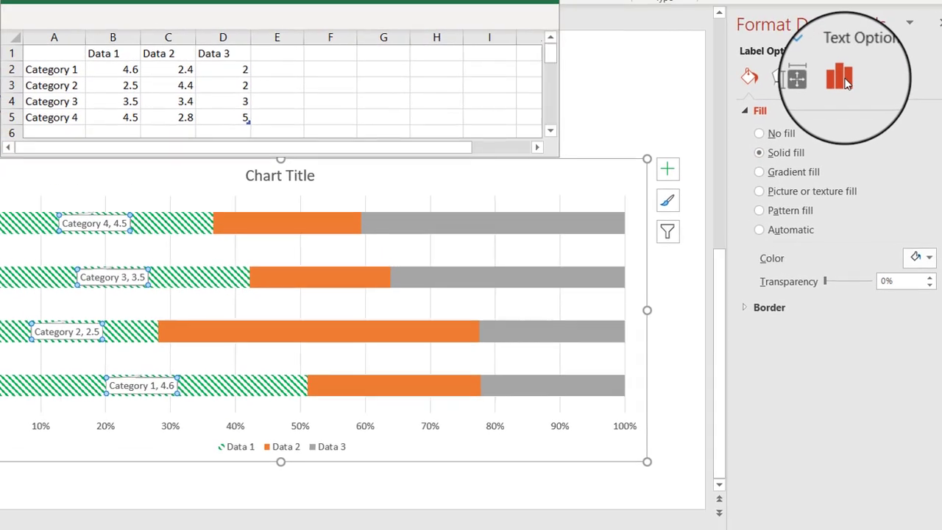
click(845, 83)
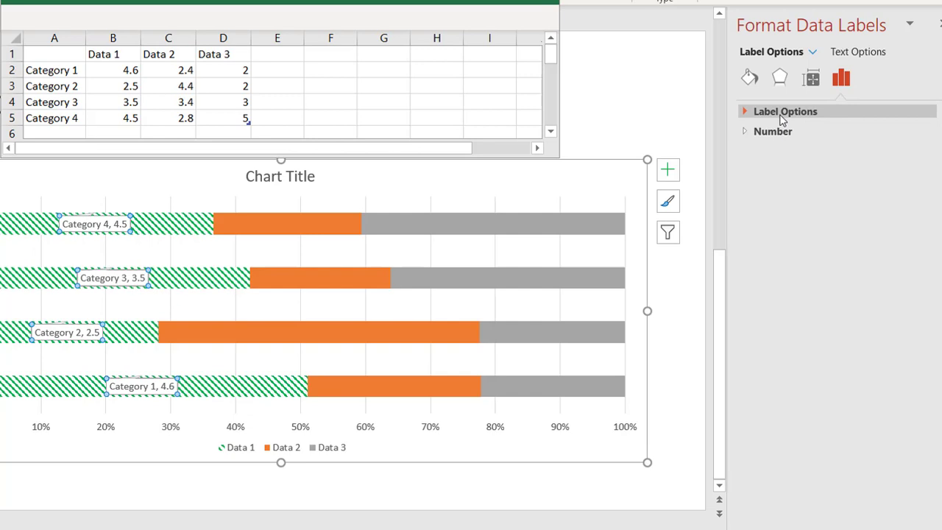
click(746, 112)
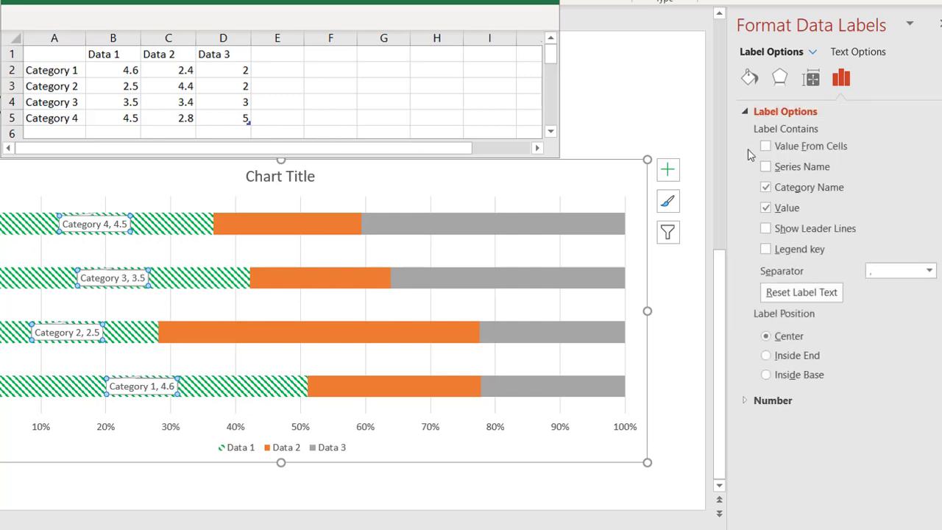
click(766, 209)
click(766, 209)
click(766, 188)
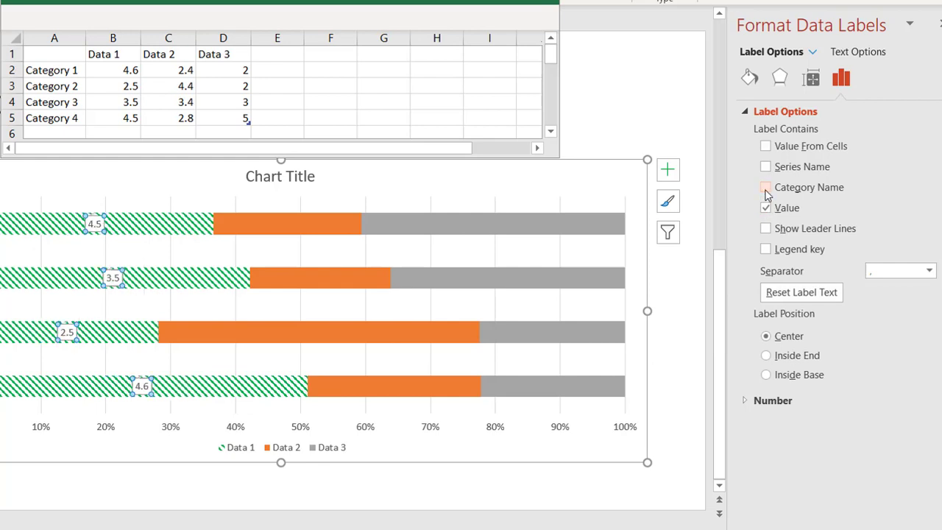
click(766, 190)
click(766, 168)
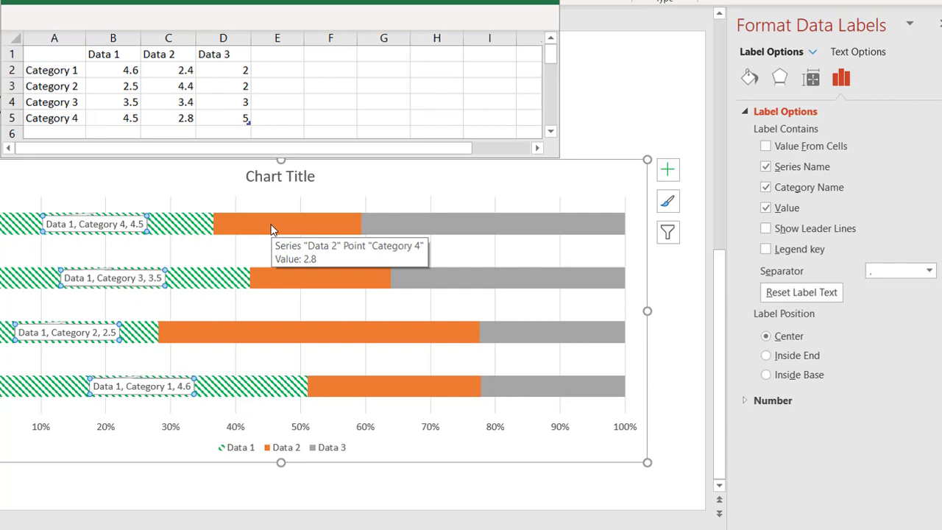
Step: Give the Data 3 bars a Dotted: 80% pattern fill with a standard dark blue foreground
click(418, 229)
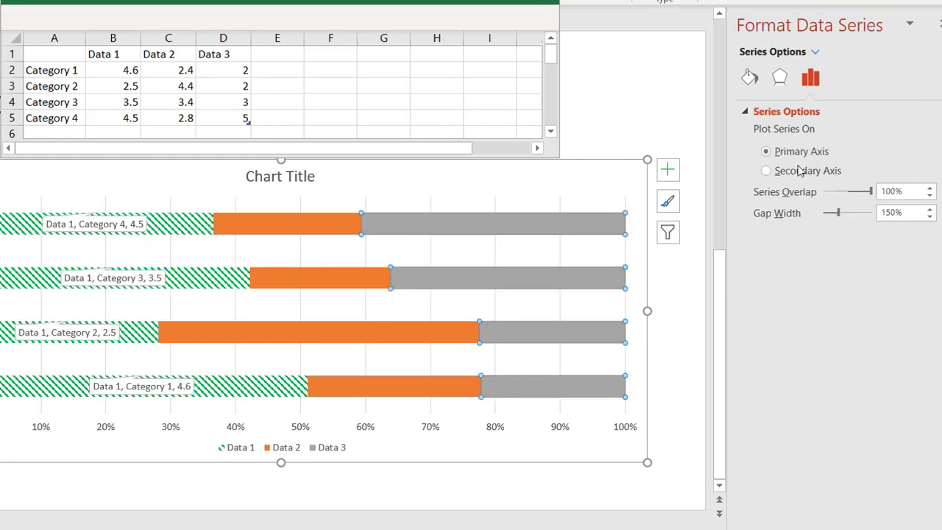
click(750, 79)
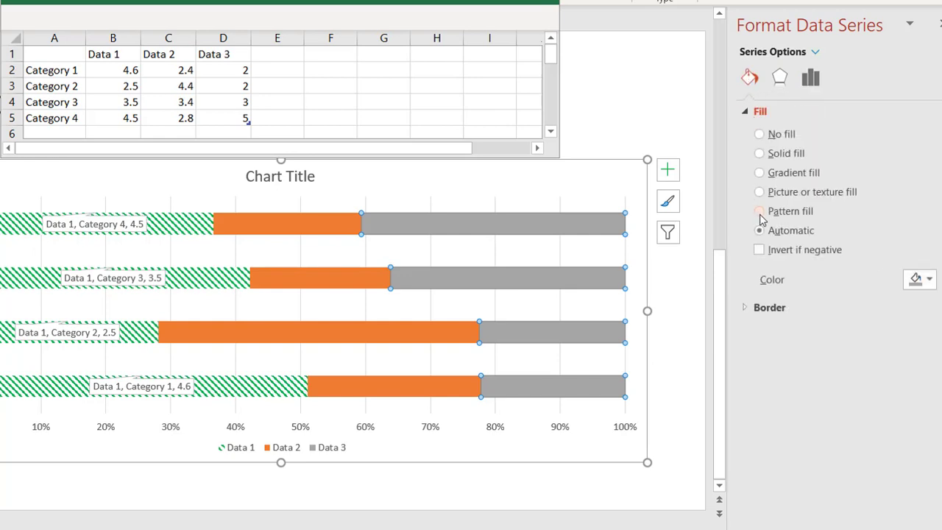
click(760, 212)
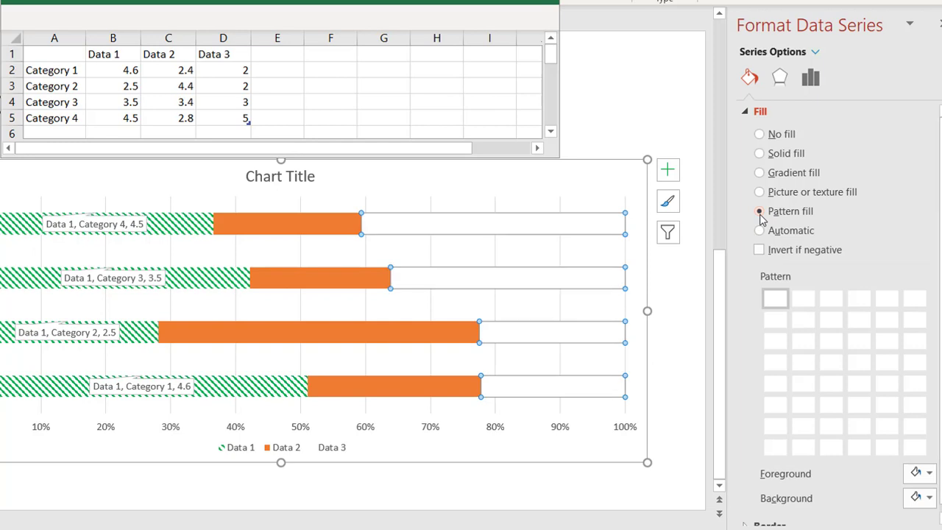
scroll(935, 412, down, 1)
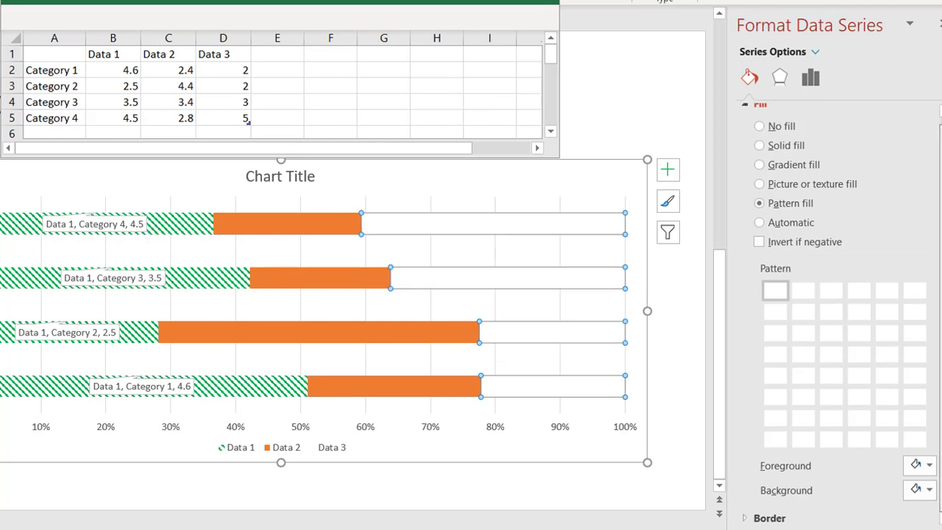
click(928, 465)
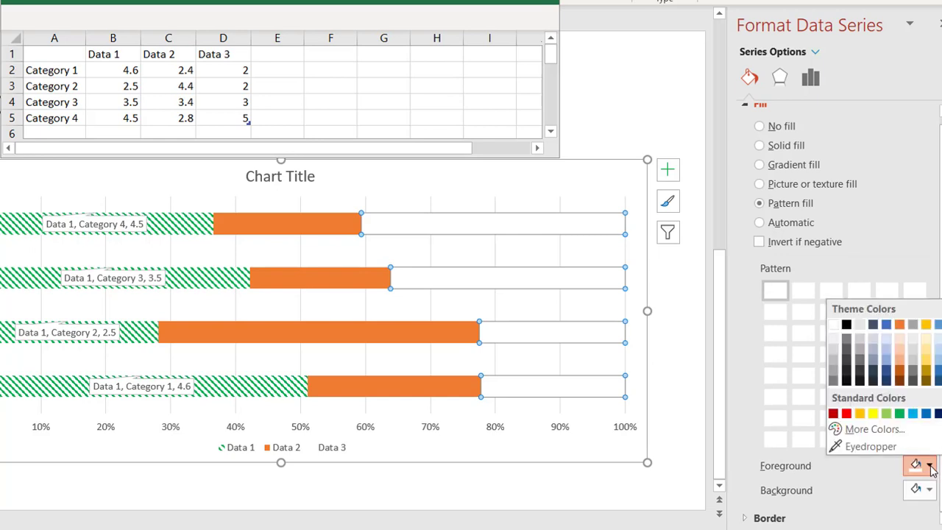
click(938, 415)
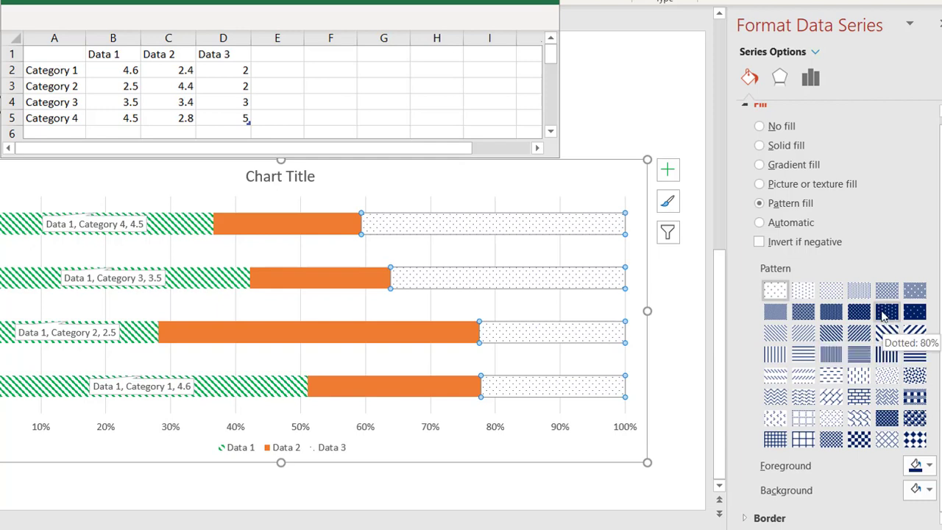
click(886, 314)
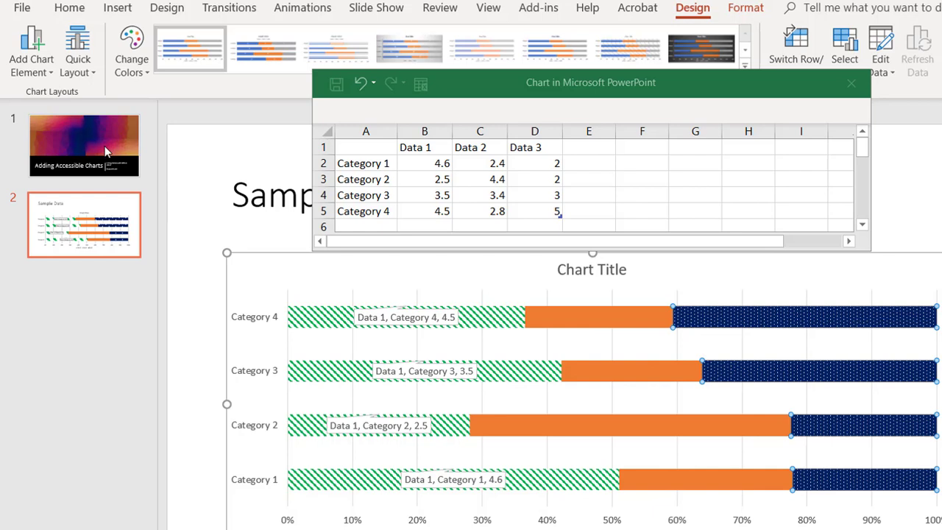
Step: Add Data Callout labels to the Data 3 bars
click(51, 73)
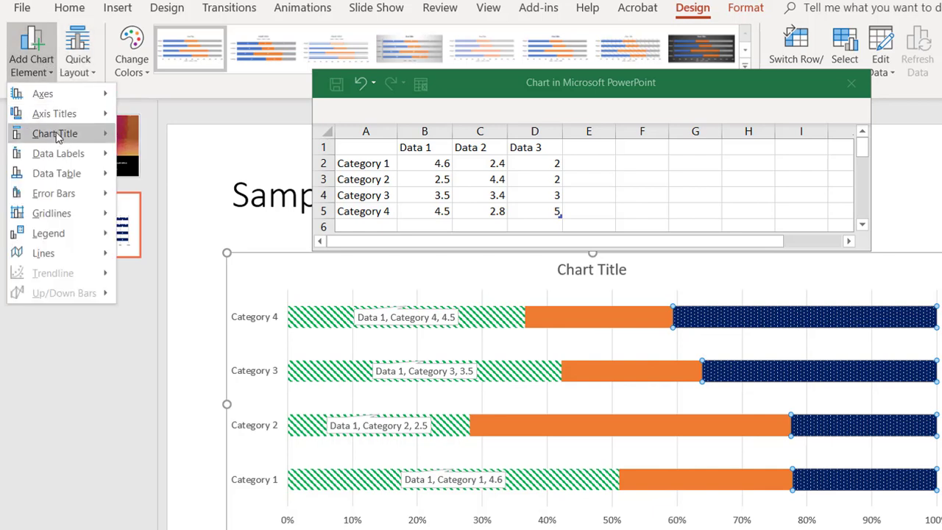
mouse_move(77, 155)
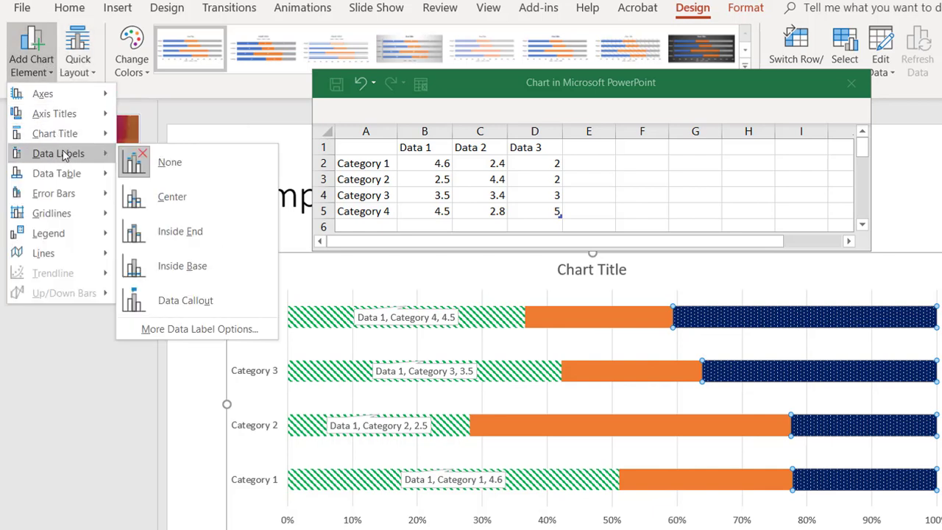
click(185, 300)
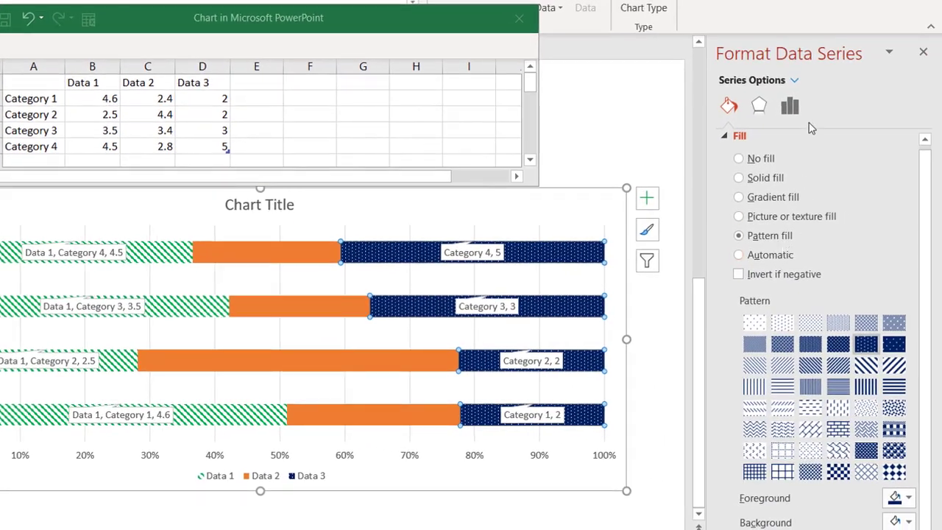
Step: Try the Data 3 labels with only the value, and turn the category name back on
click(491, 253)
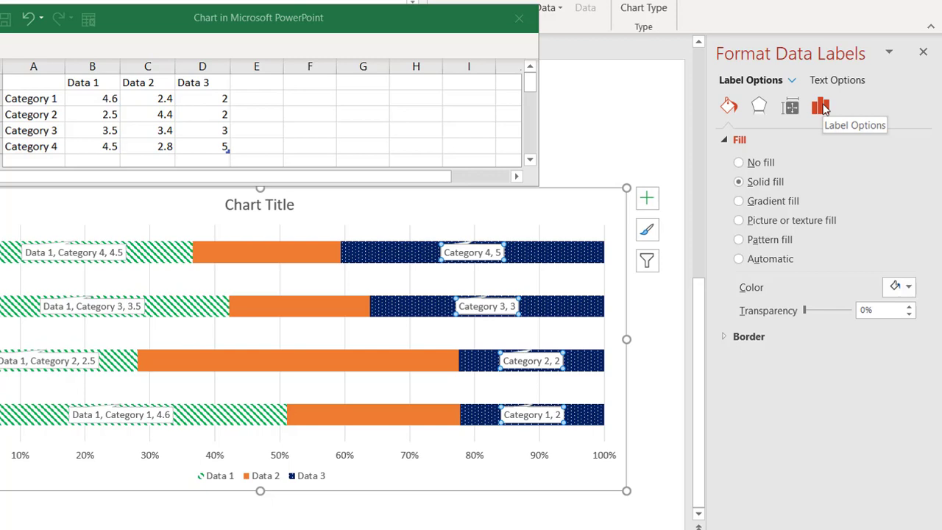
click(821, 106)
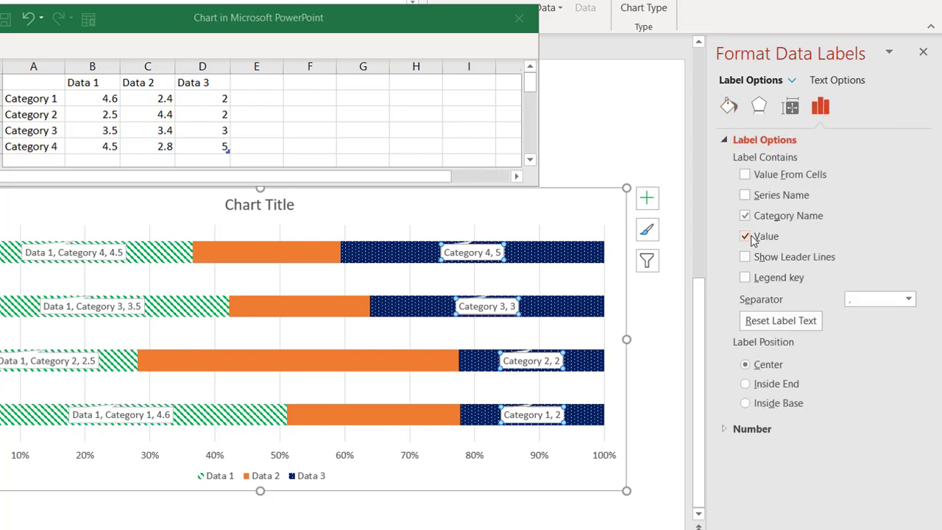
click(744, 216)
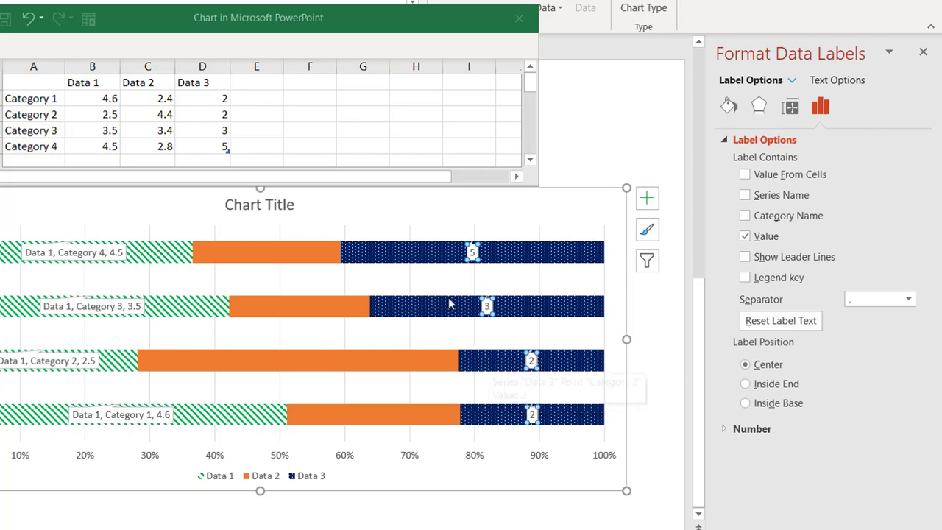
mouse_move(447, 272)
click(745, 216)
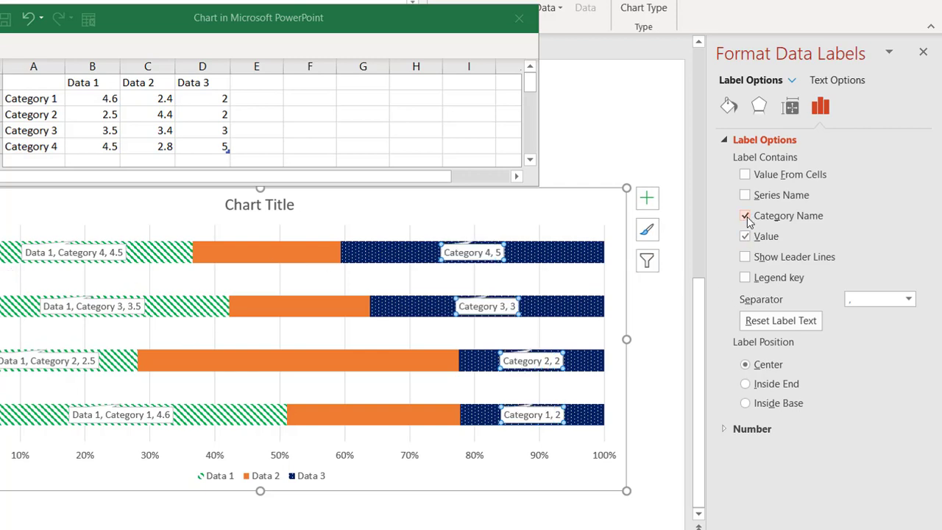